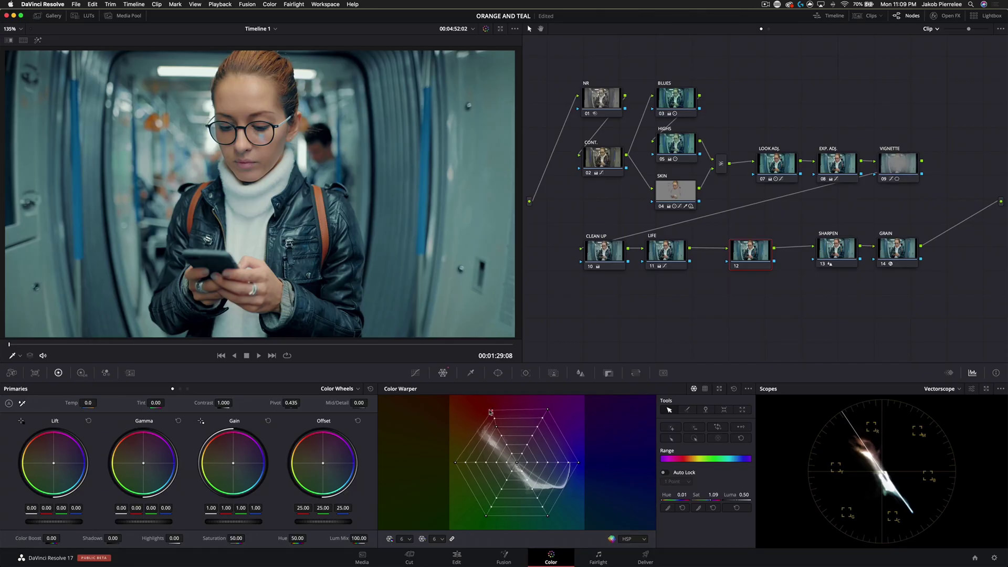
Pull the top-left Color Warper grid point left to shift that range's hue and raise its saturation.
drag(490, 412, 466, 418)
drag(51, 287, 58, 265)
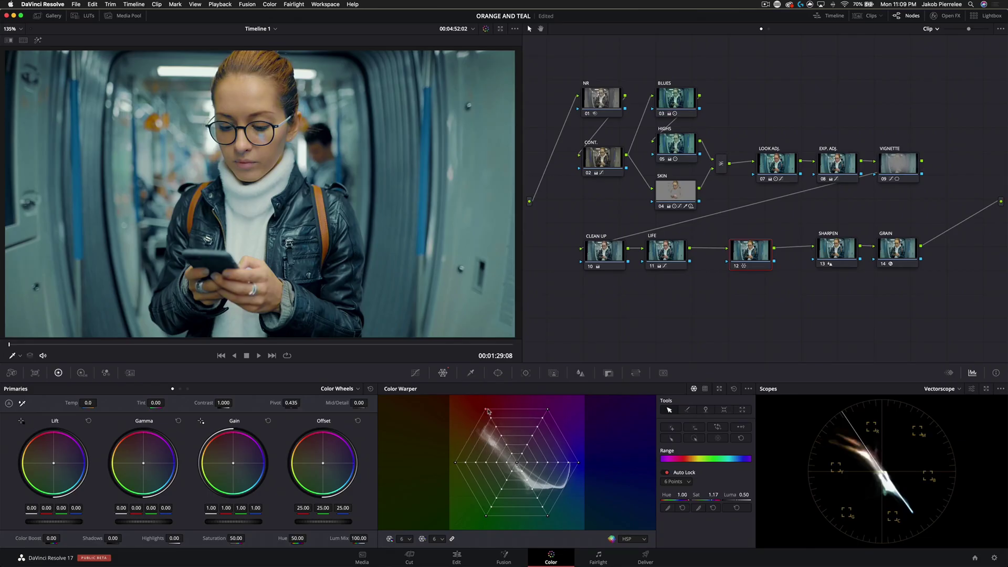
Deselect the warper point and switch the Color Warper colour space to HSP Log.
click(717, 427)
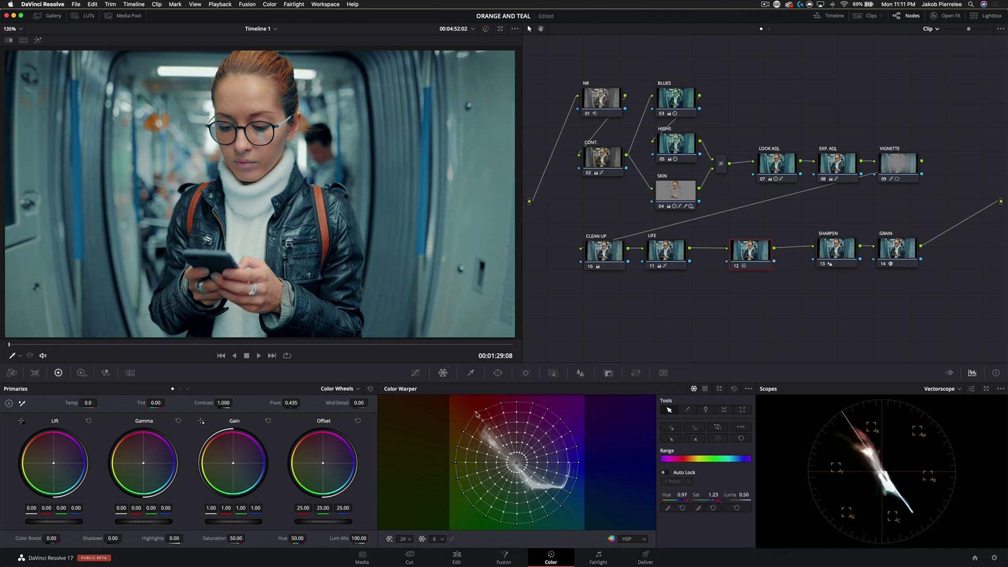
click(628, 529)
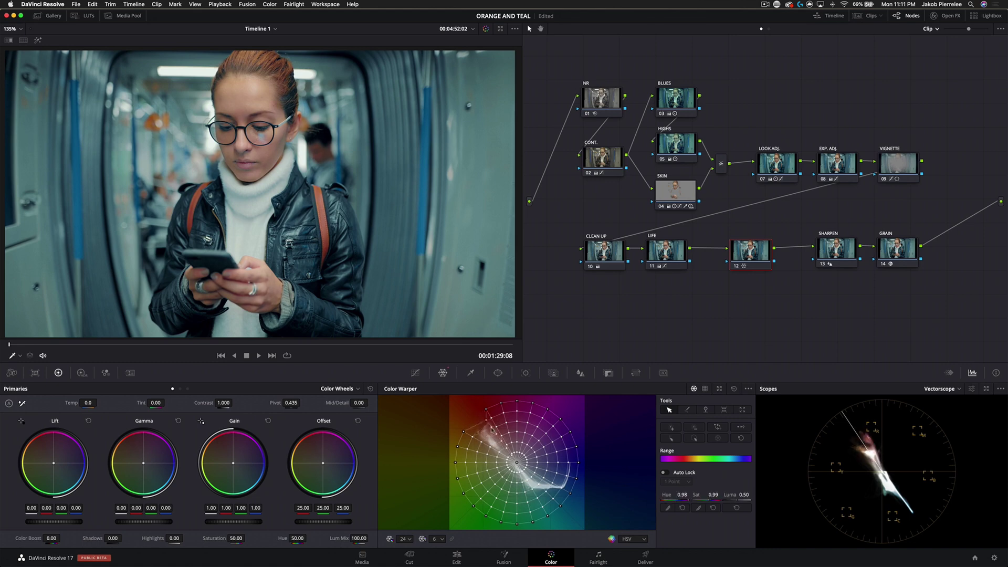
click(475, 424)
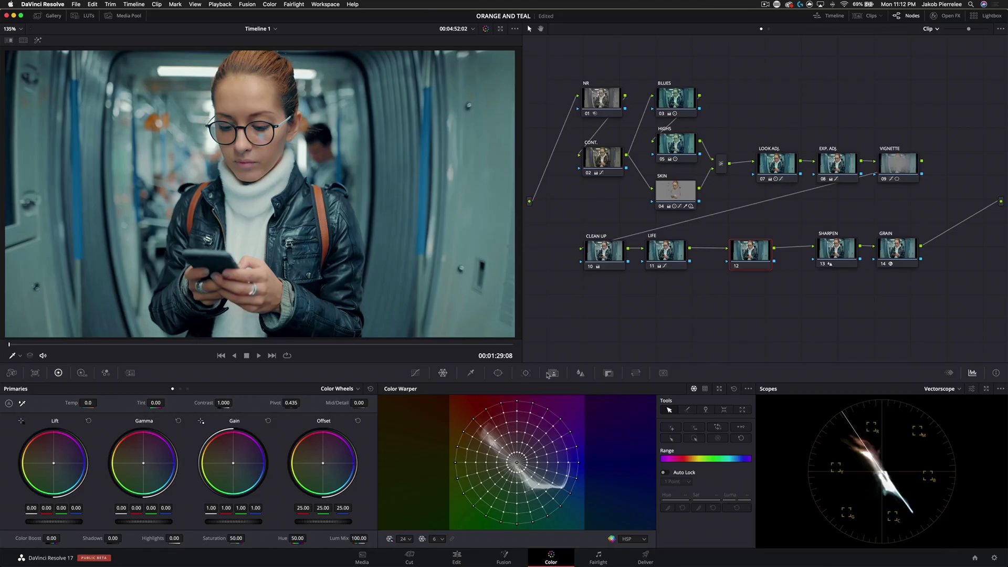
Mask the woman's face with Magic Mask Features > Face, track it forward, and hide the overlay.
click(553, 373)
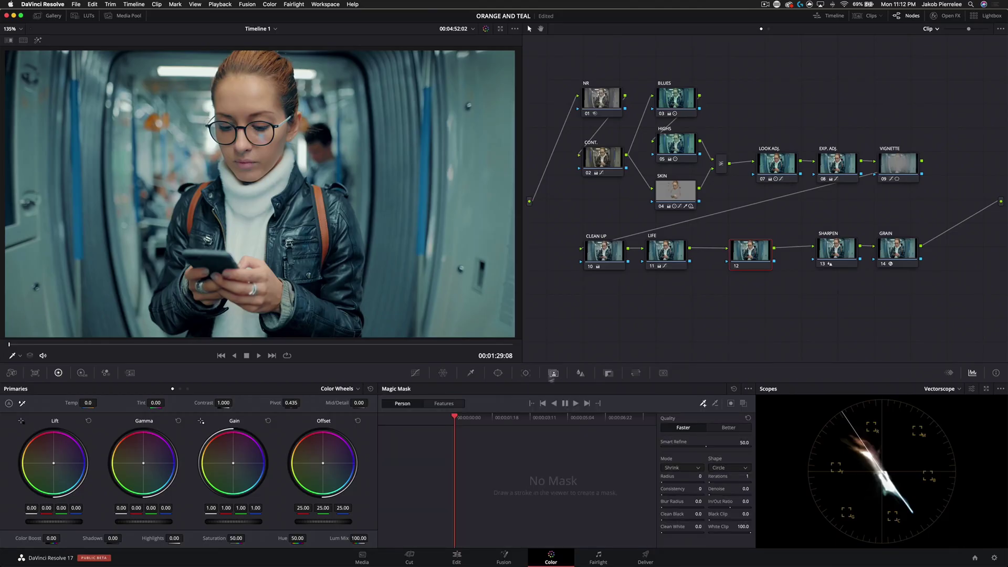
click(444, 403)
drag(219, 84, 284, 110)
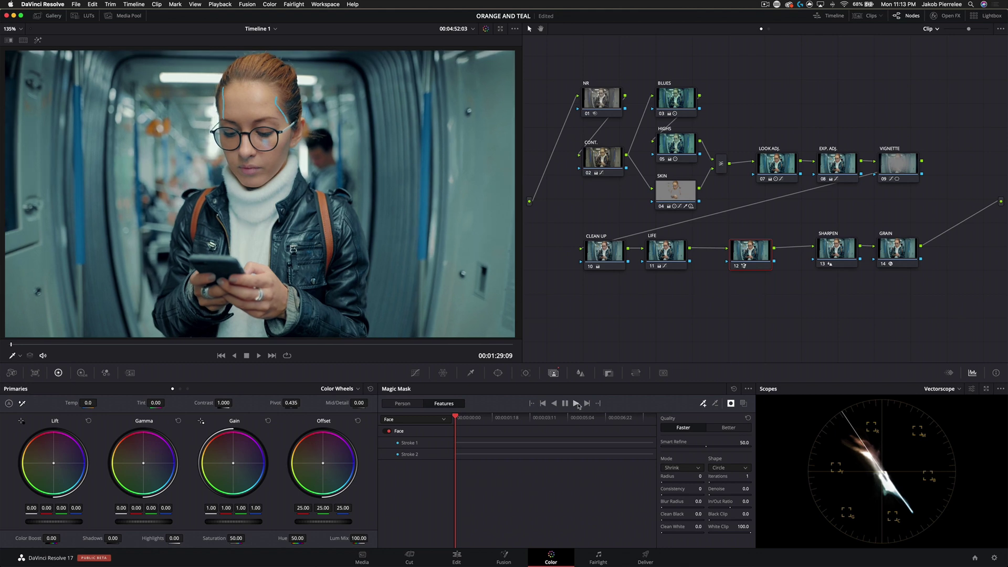
click(730, 404)
click(730, 404)
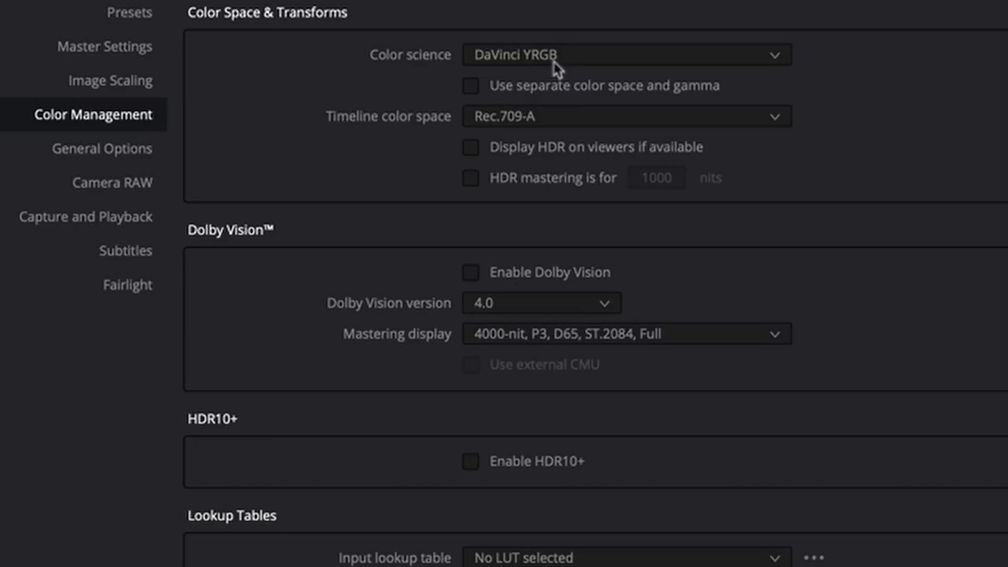
Set colour science to DaVinci YRGB Color Managed with the DaVinci Wide Gamut preset.
click(555, 59)
click(562, 105)
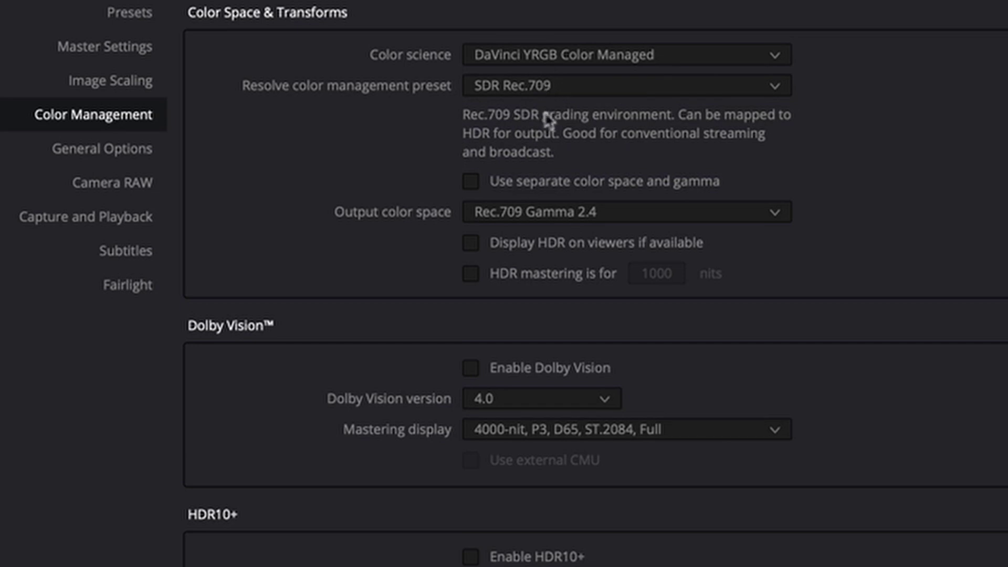
click(643, 91)
click(619, 222)
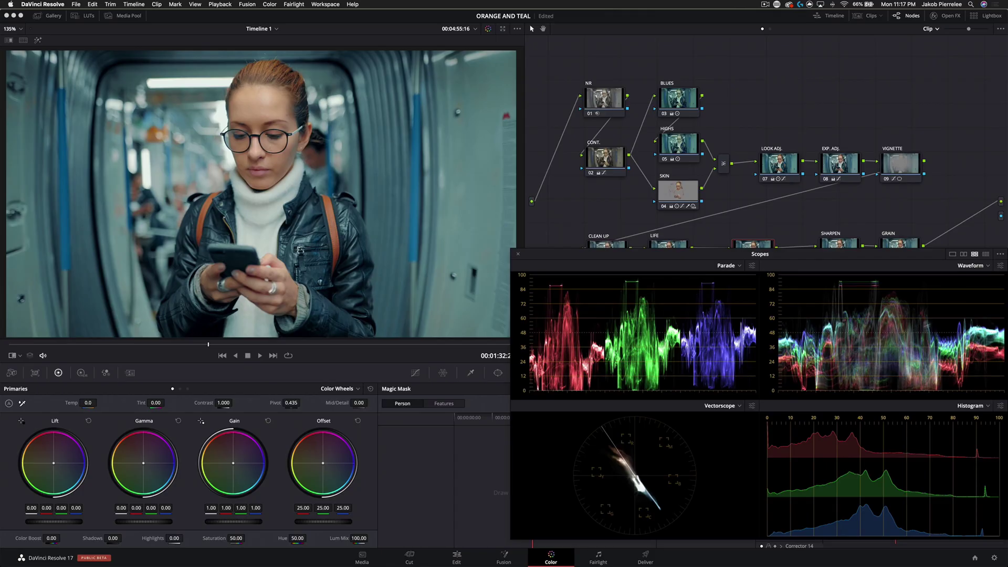
Show nine scopes in the floating Scopes window, reposition and shrink it, then dock it back.
click(985, 254)
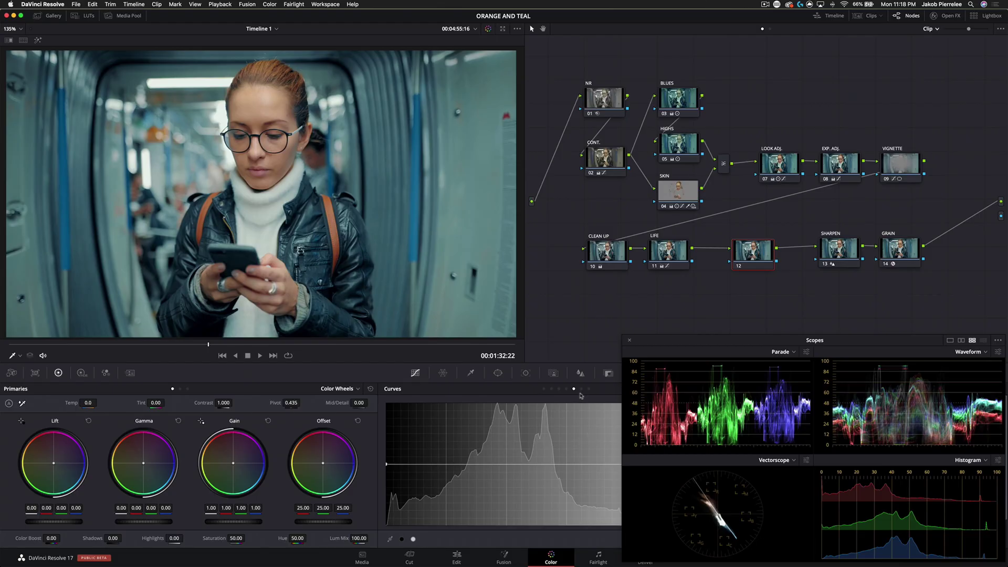
click(566, 389)
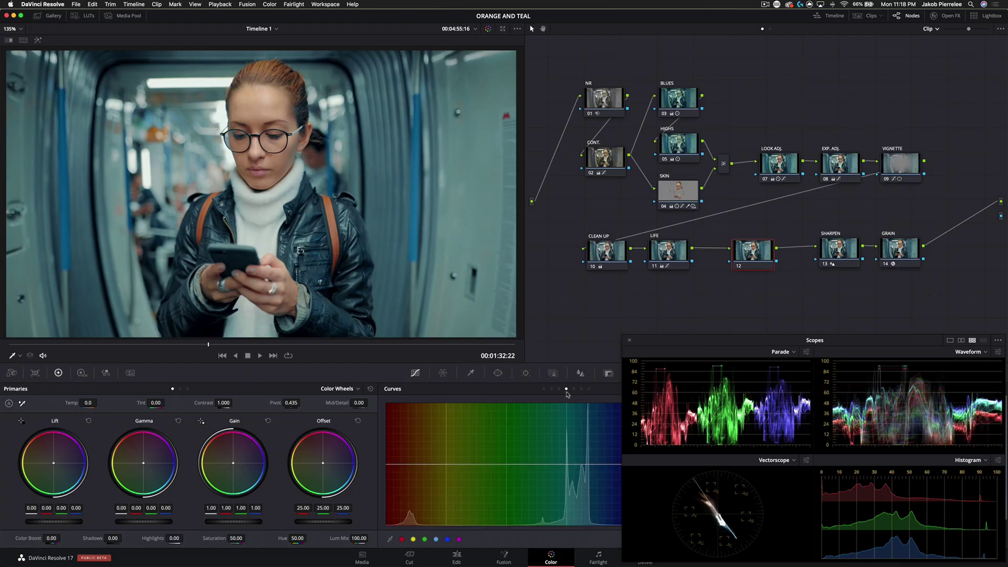
drag(776, 340, 675, 178)
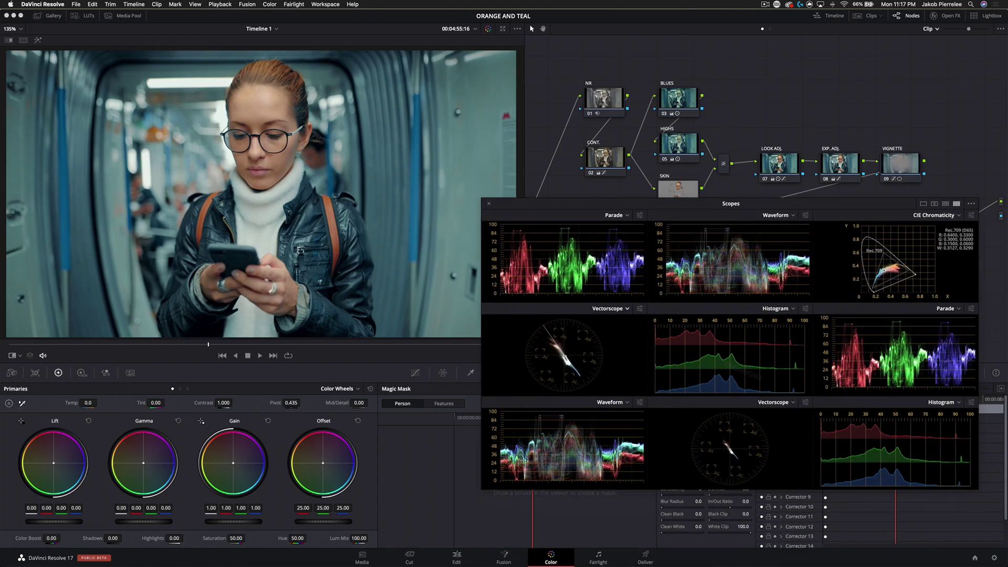
drag(972, 486, 898, 444)
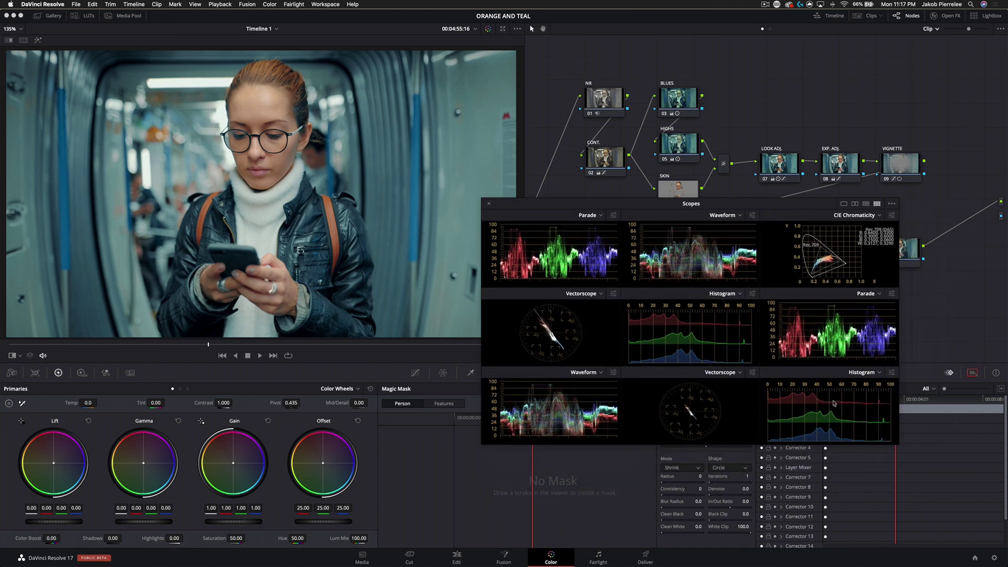
drag(645, 207, 889, 402)
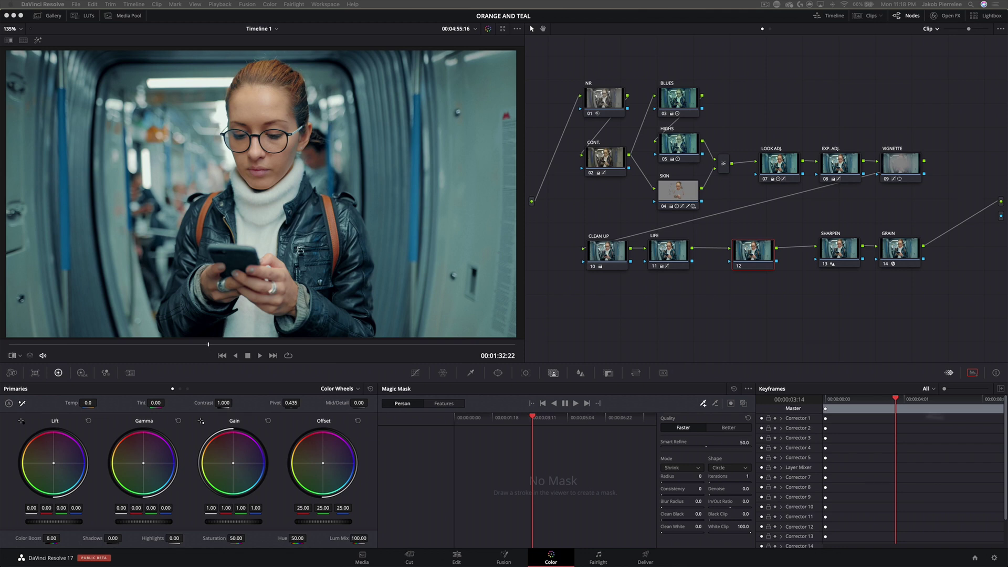
click(971, 373)
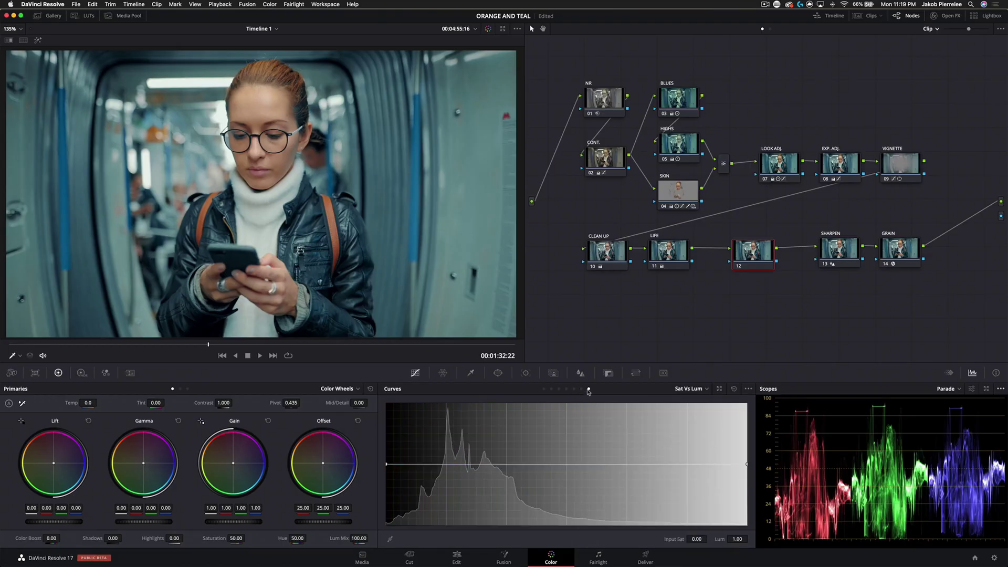
Shape node 12's Sat Vs Lum curve: lower the right end, raise the left, add a bump.
drag(747, 464, 746, 488)
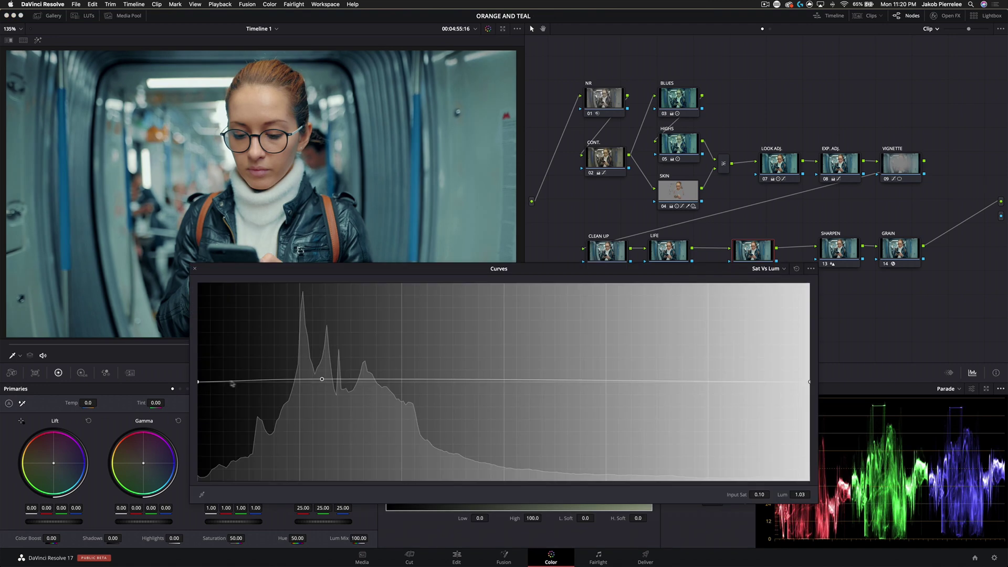
drag(202, 386, 200, 364)
click(419, 377)
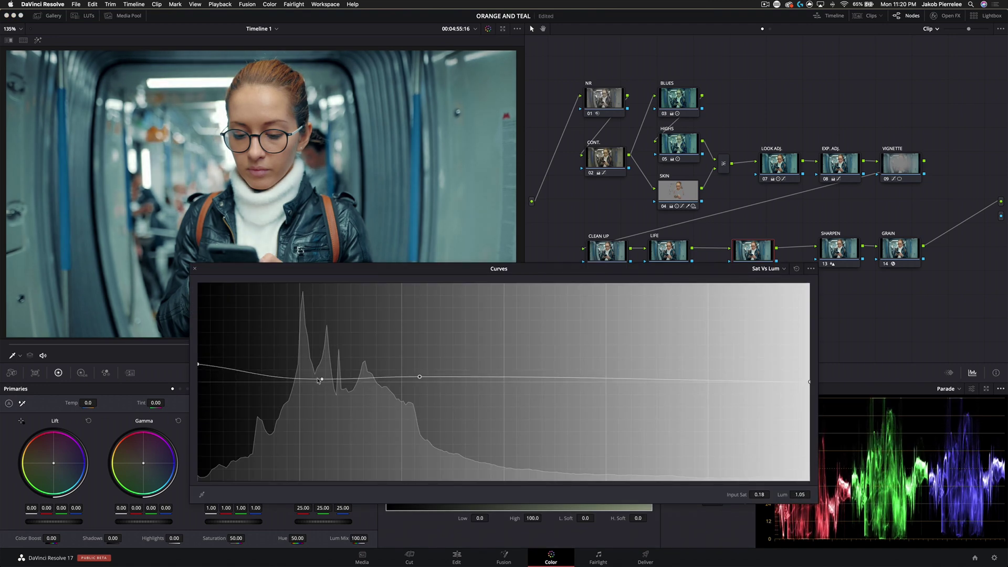
drag(322, 378, 324, 354)
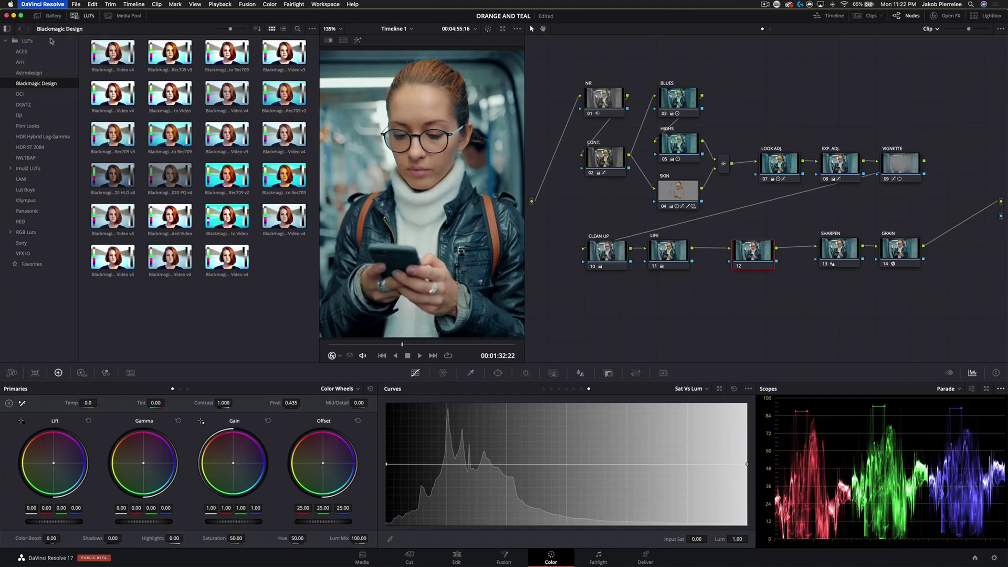
Add the CINESTYLE LUTS folder as a LUT location in General preferences and save.
key(super+comma)
click(394, 250)
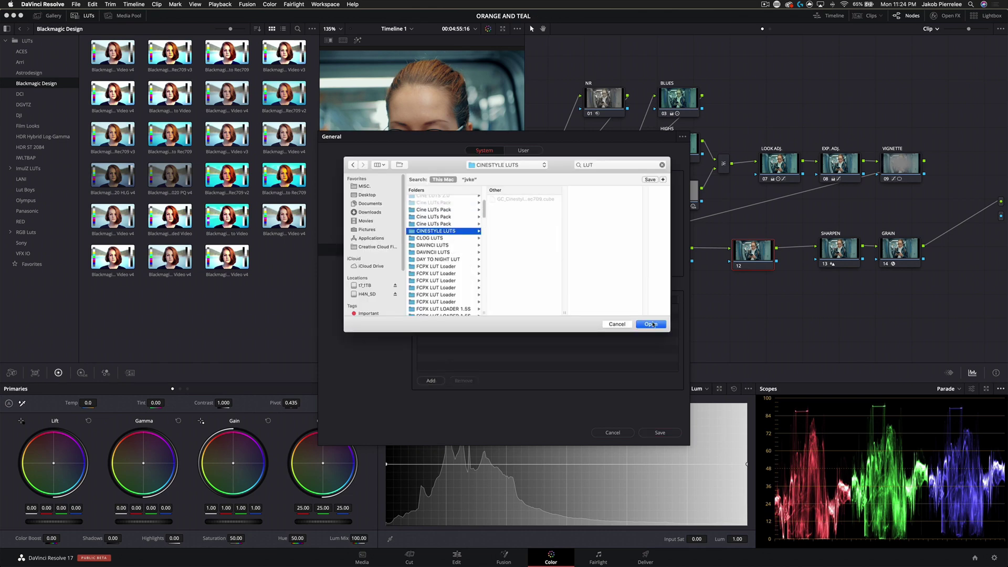
click(651, 324)
click(659, 433)
Refresh the LUT browser and scroll through the newly listed LUT folders.
right_click(48, 295)
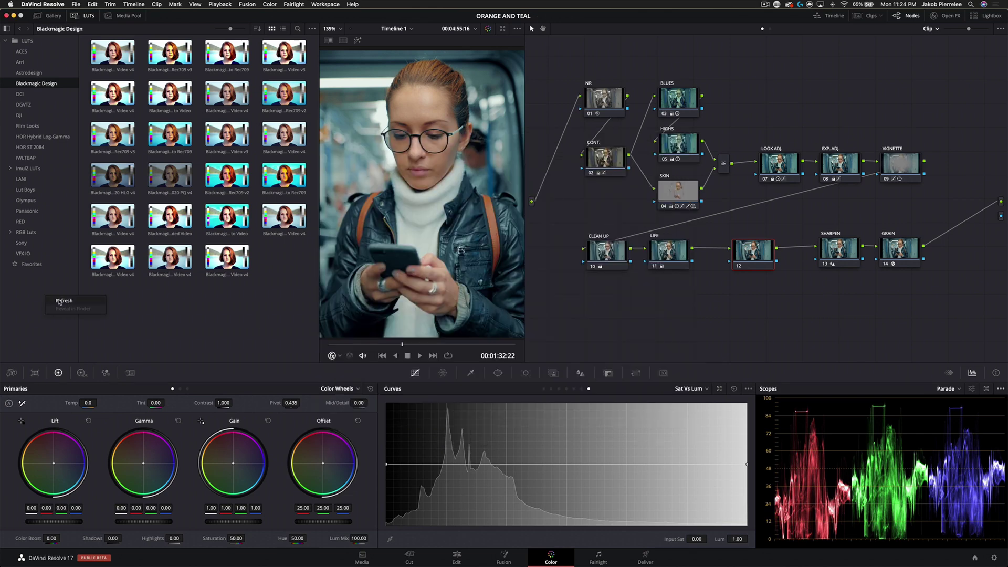
click(60, 304)
scroll(146, 213, down, 2)
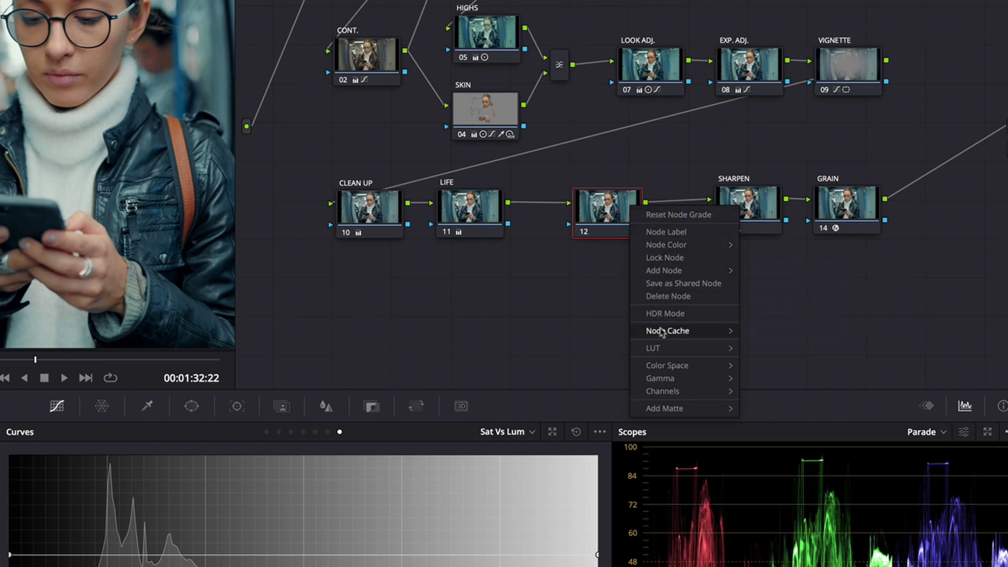
mouse_move(651, 347)
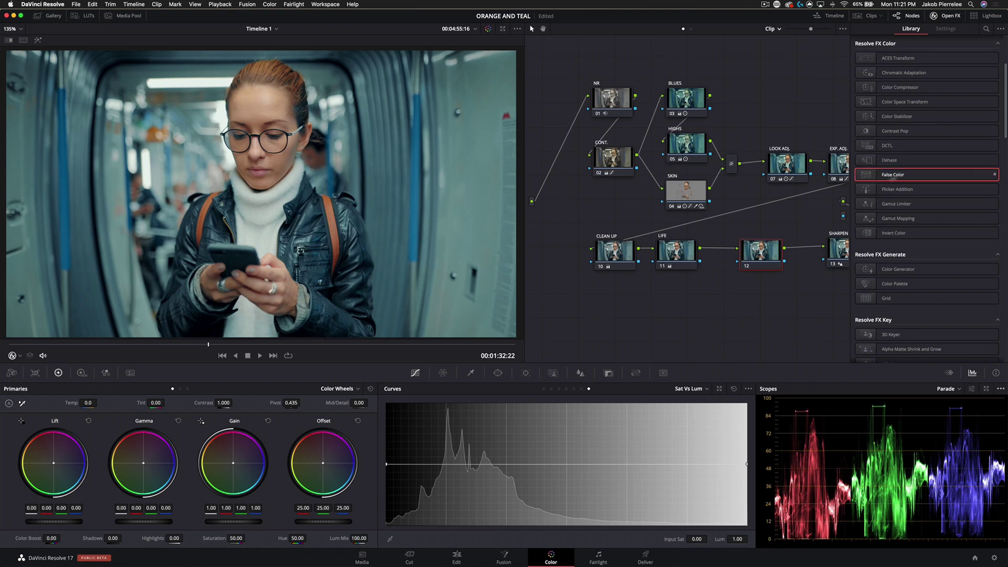
Apply the False Color Open FX plugin to node 12.
drag(893, 177, 766, 256)
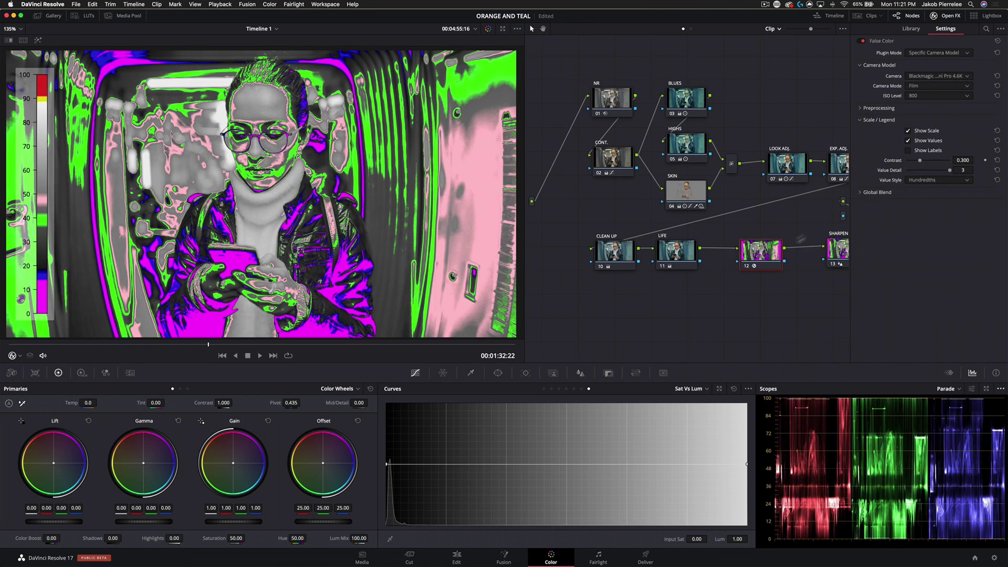